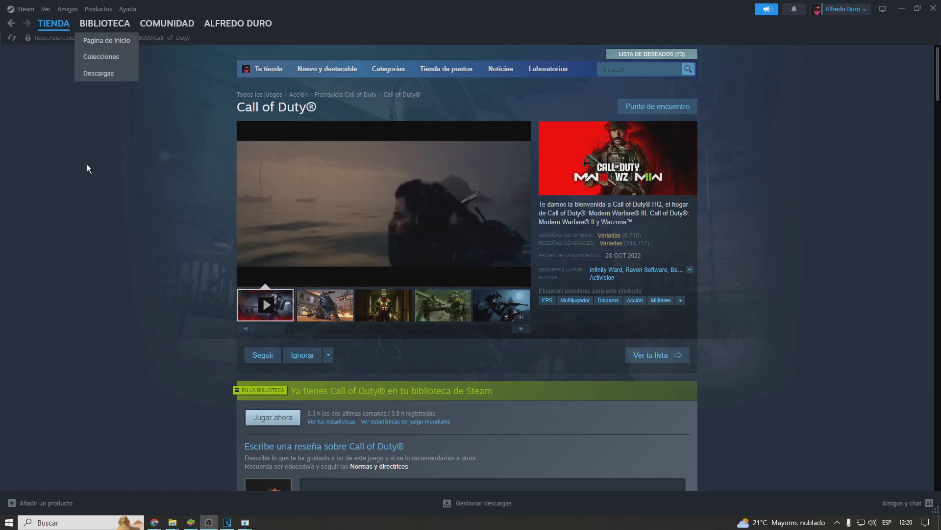
Step: Go to the library's home page and open the Call of Duty® game page
scroll(660, 341, down, 5)
scroll(651, 339, up, 5)
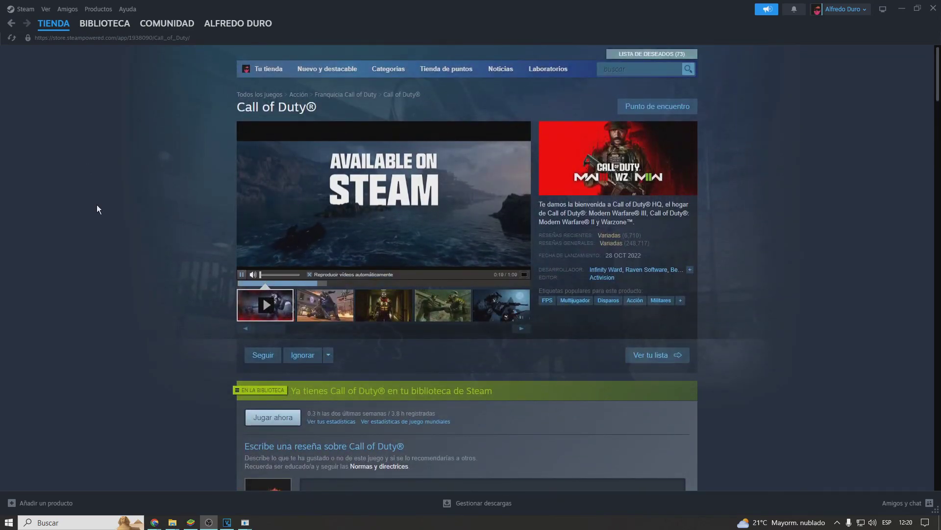
mouse_move(116, 25)
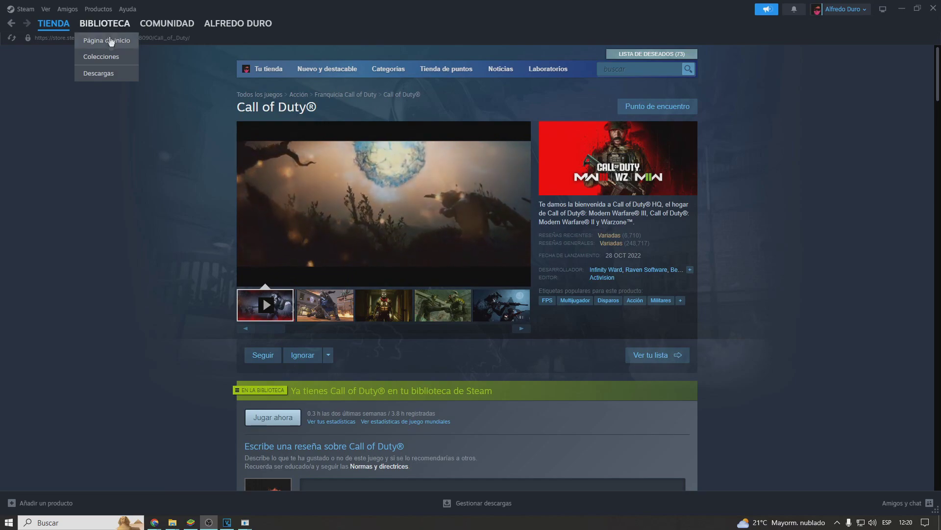
click(116, 36)
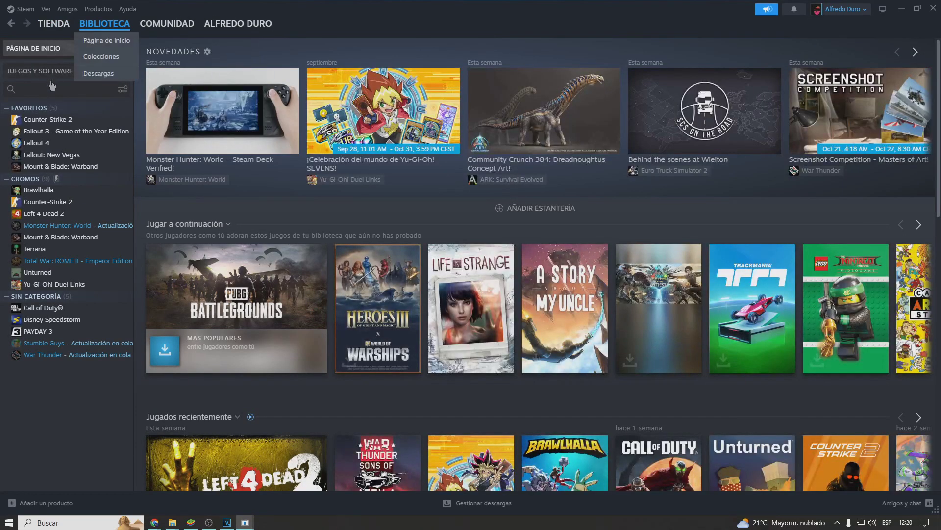
click(43, 308)
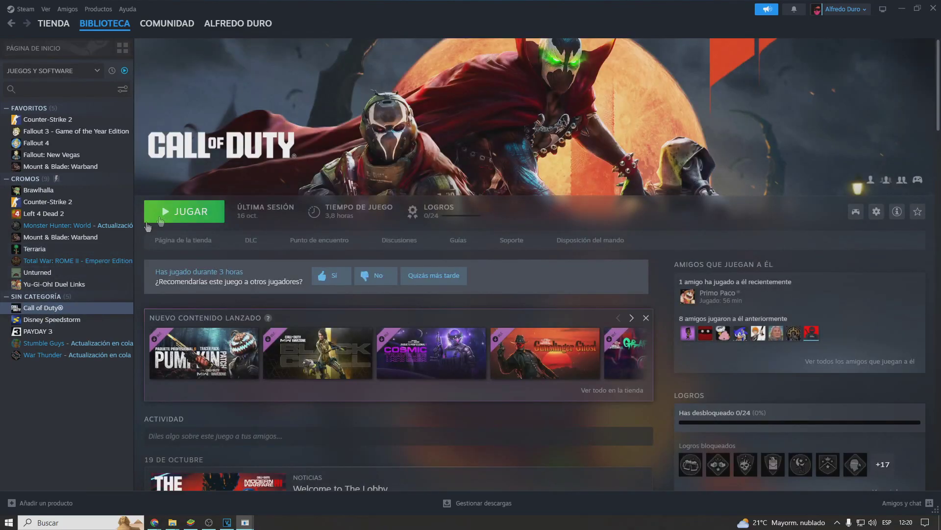
Step: Open the Call of Duty® properties and keep automatic updates set to "Mantener este juego actualizado"
right_click(51, 310)
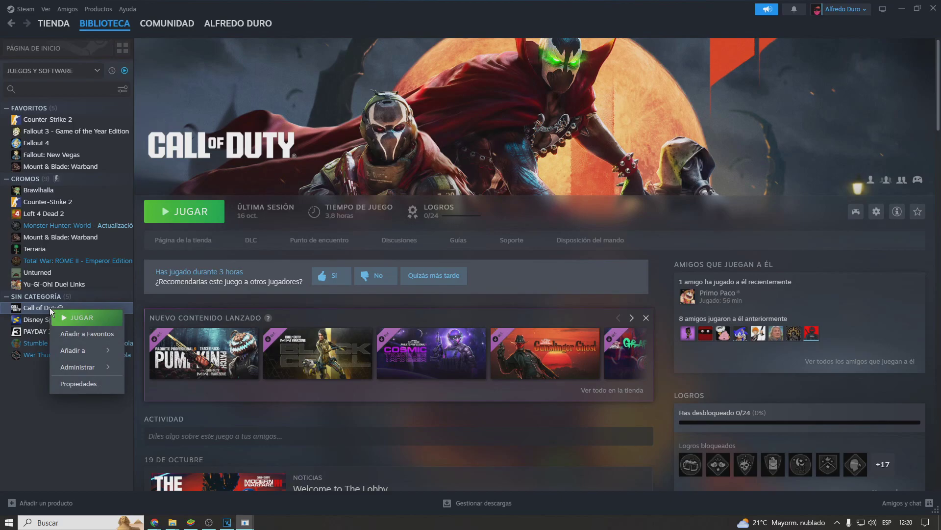
click(87, 387)
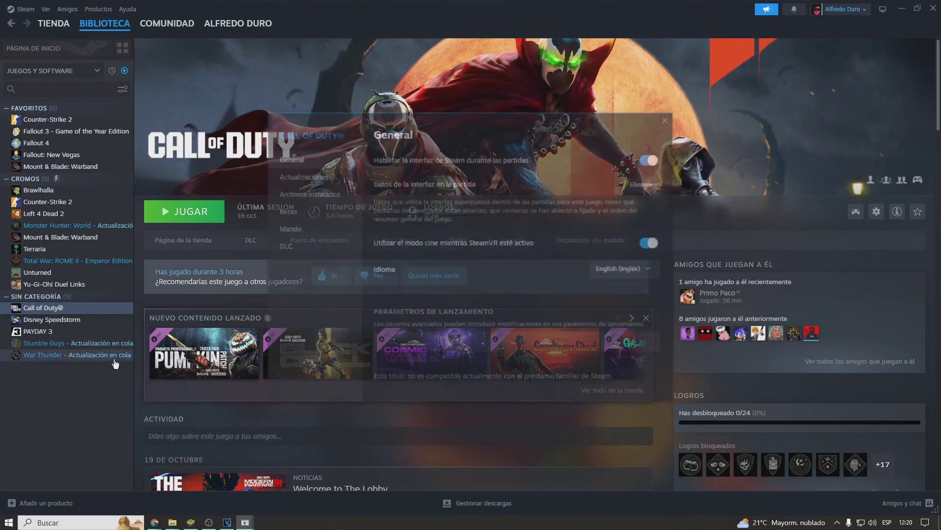
drag(346, 119, 313, 113)
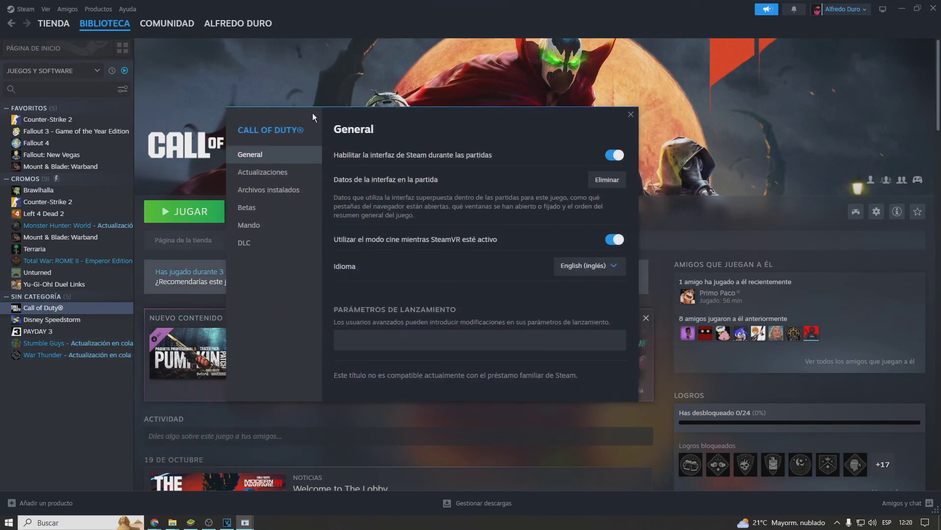
click(270, 176)
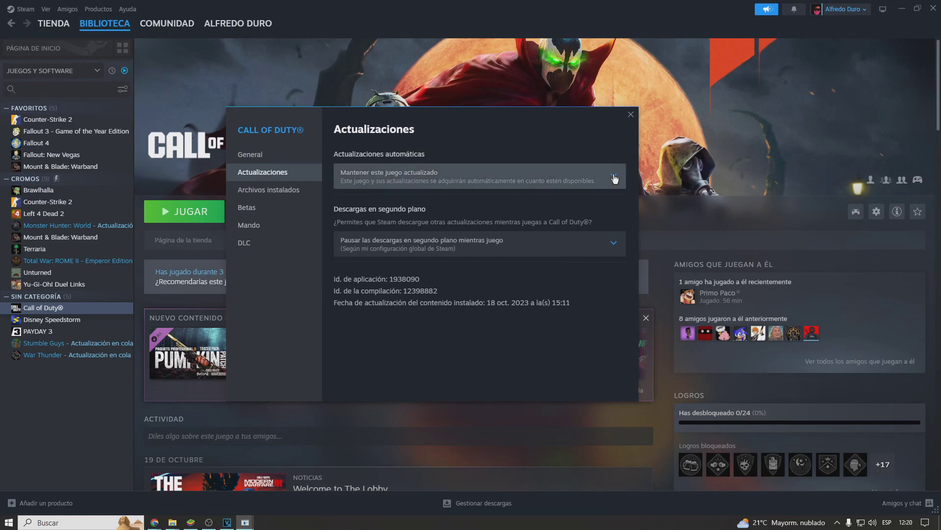
click(447, 172)
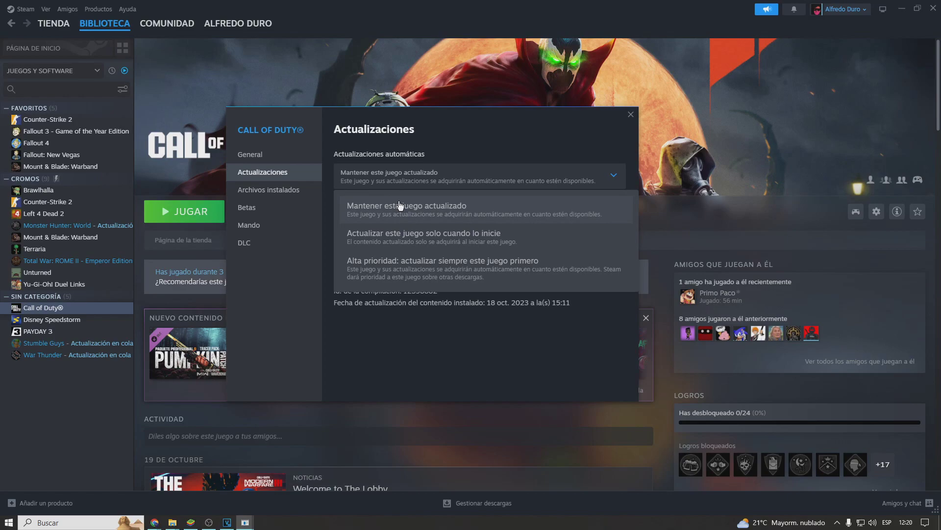
click(387, 165)
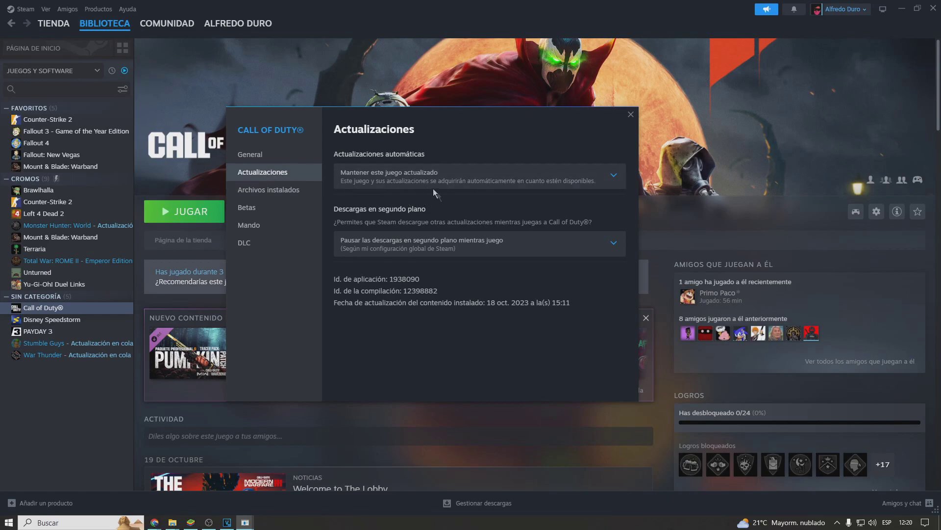
Step: View the game's installed files and bring up its Call of Duty HQ installation folder
click(289, 190)
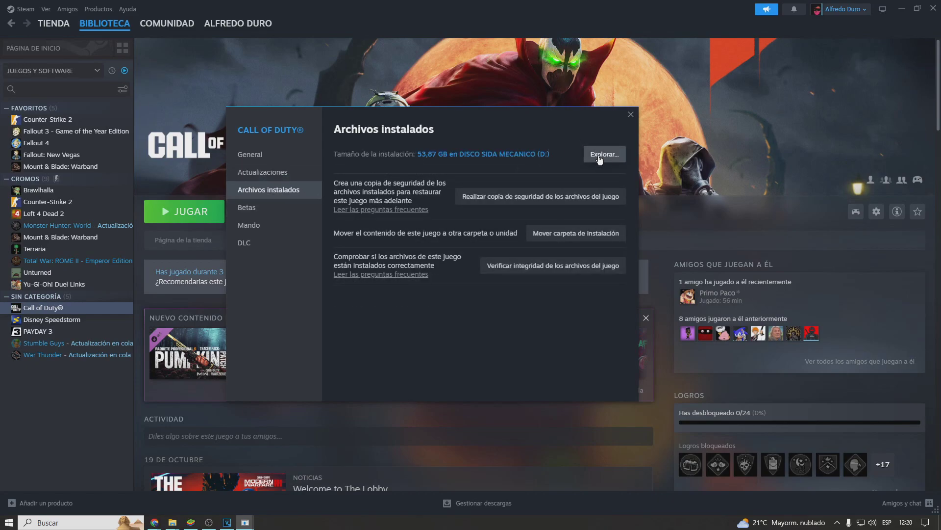
click(169, 522)
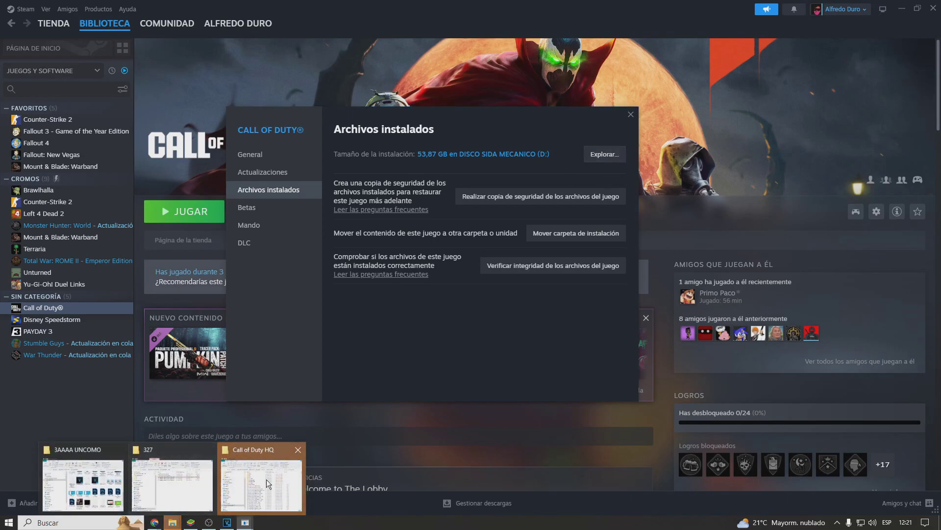
click(263, 478)
drag(447, 135, 940, 88)
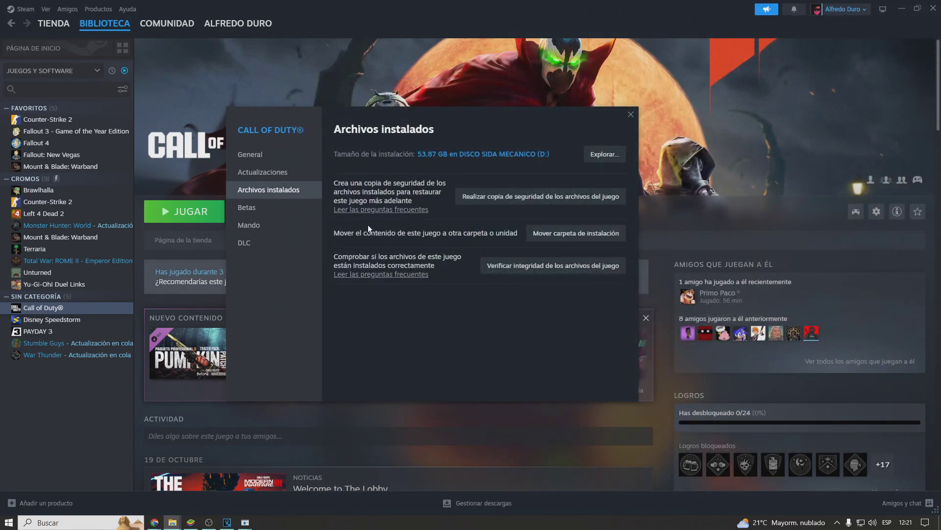
Step: Open and read the Steam support FAQ on verifying the integrity of the game files
click(357, 263)
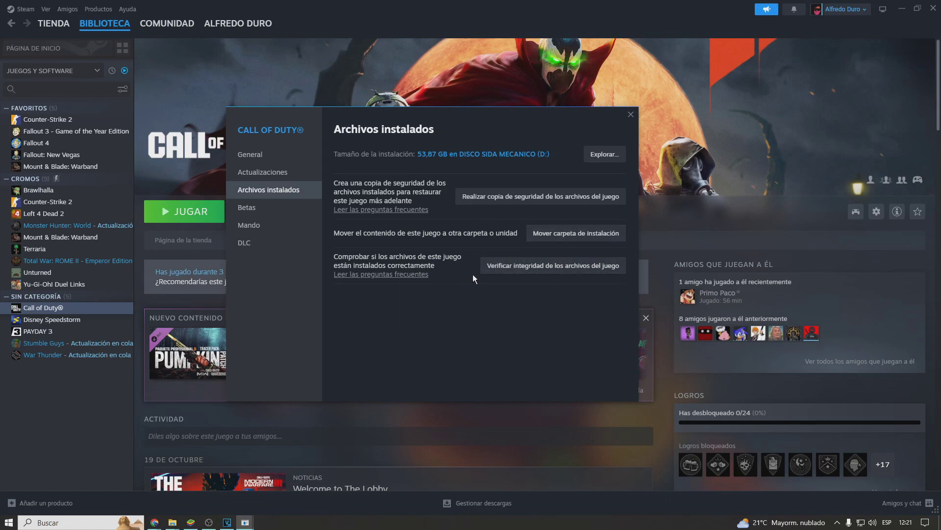
key(Escape)
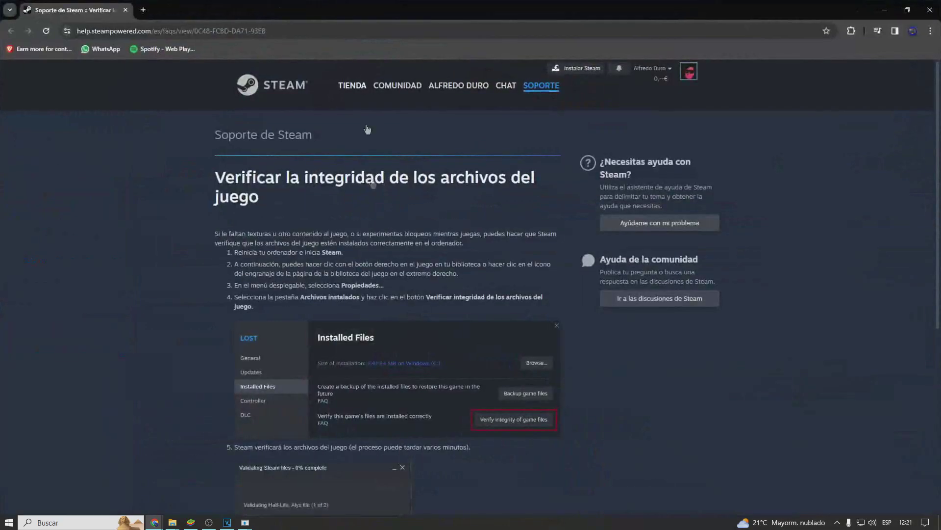
scroll(548, 358, down, 6)
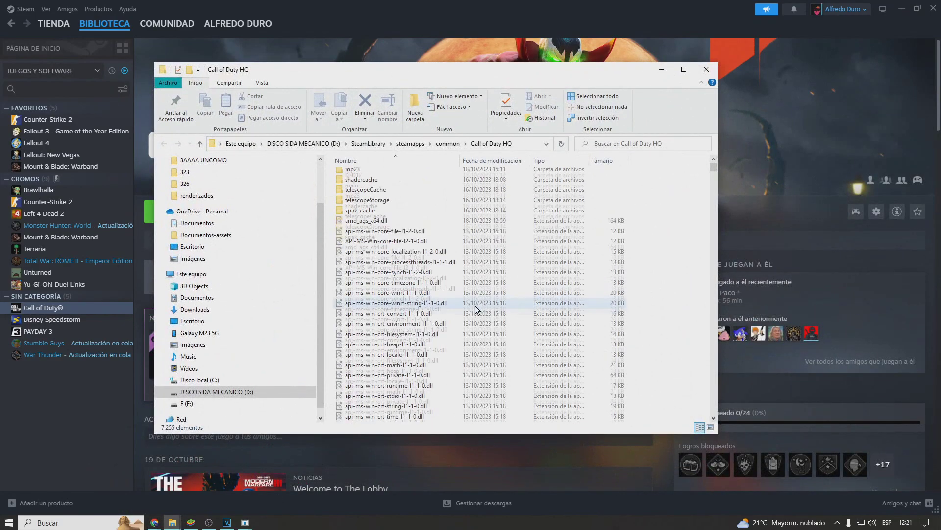
Step: Find and select cod.exe in the Call of Duty HQ folder
scroll(476, 210, down, 5)
scroll(475, 211, down, 10)
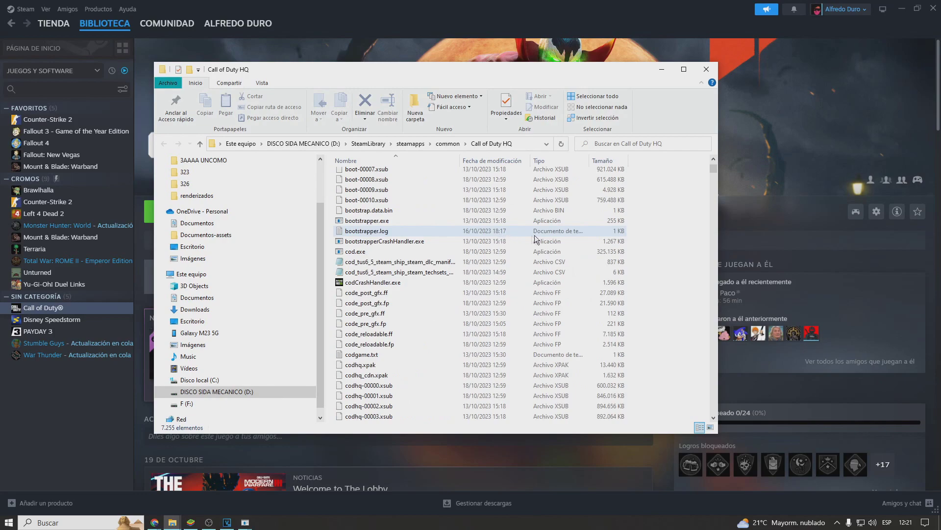
scroll(693, 167, down, 10)
scroll(510, 273, up, 8)
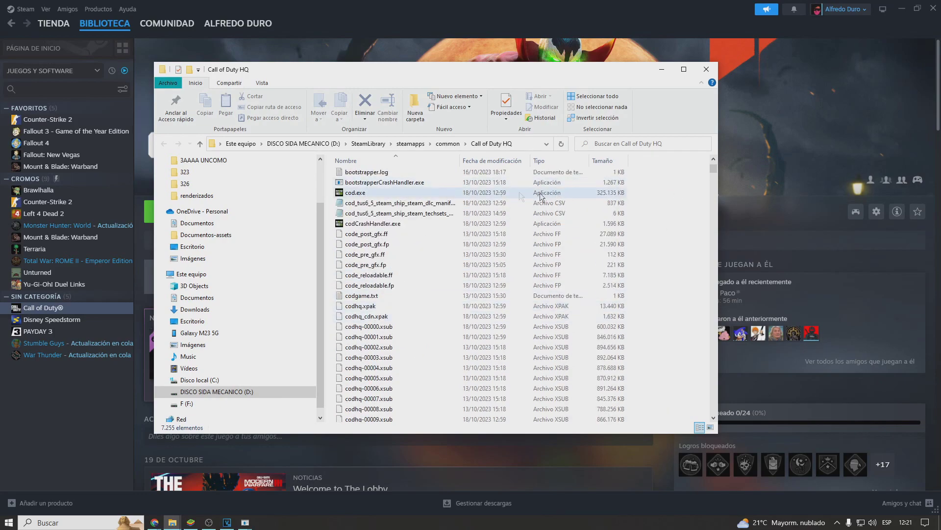
click(362, 194)
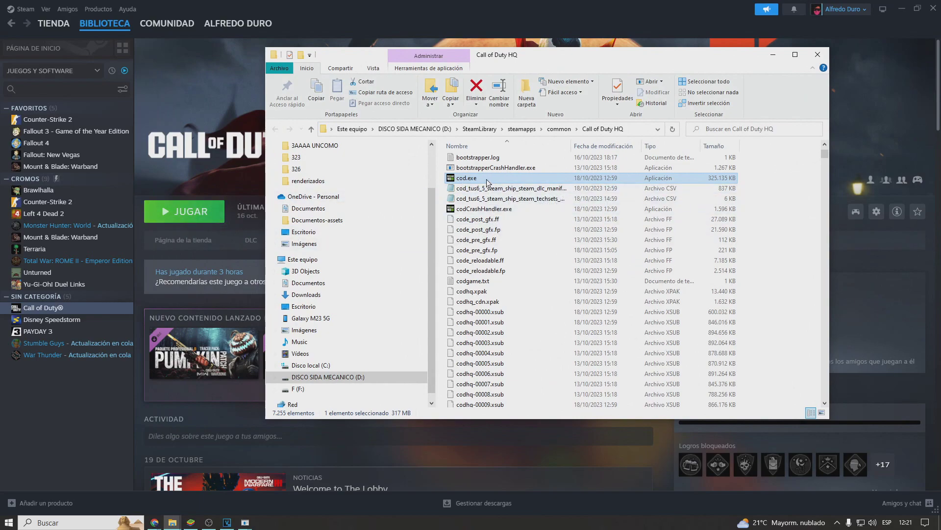
Step: Try Windows 8 compatibility mode for cod.exe, turn it off again and close the file's properties
right_click(487, 182)
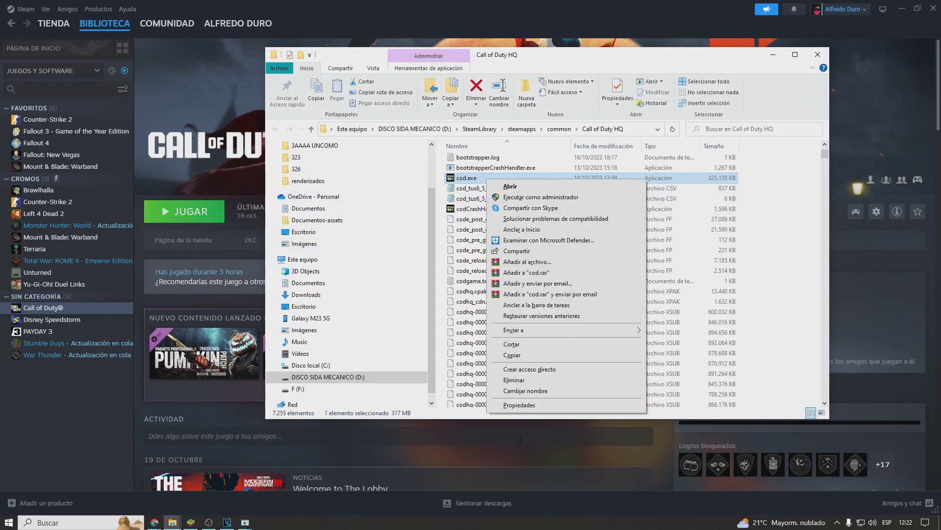
click(520, 405)
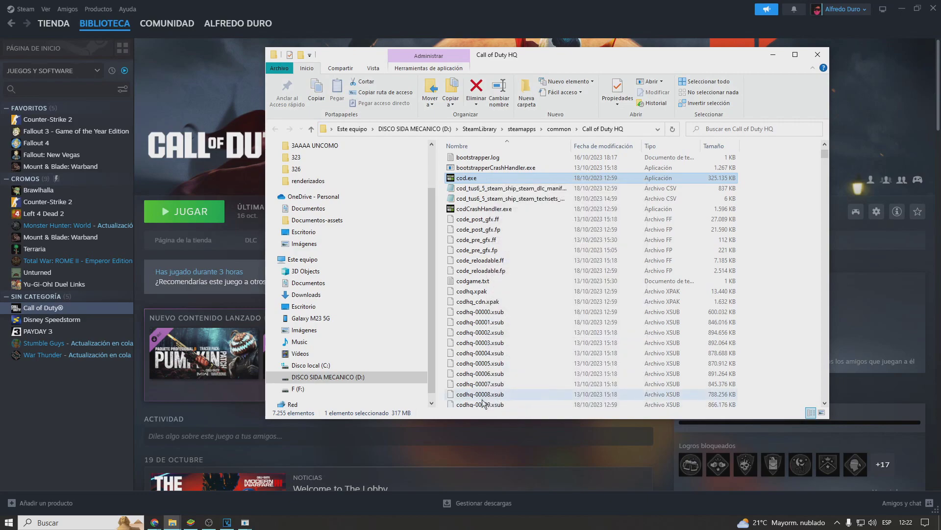
drag(572, 183, 266, 140)
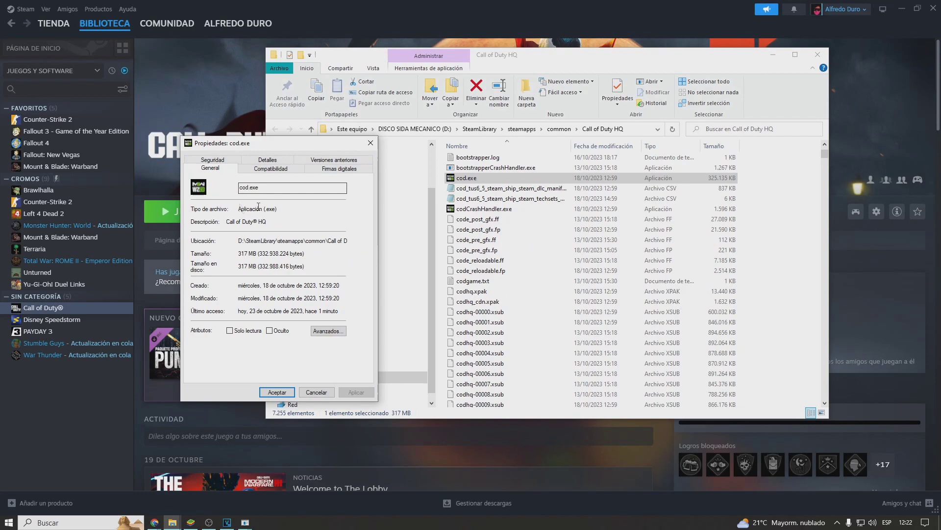
click(269, 169)
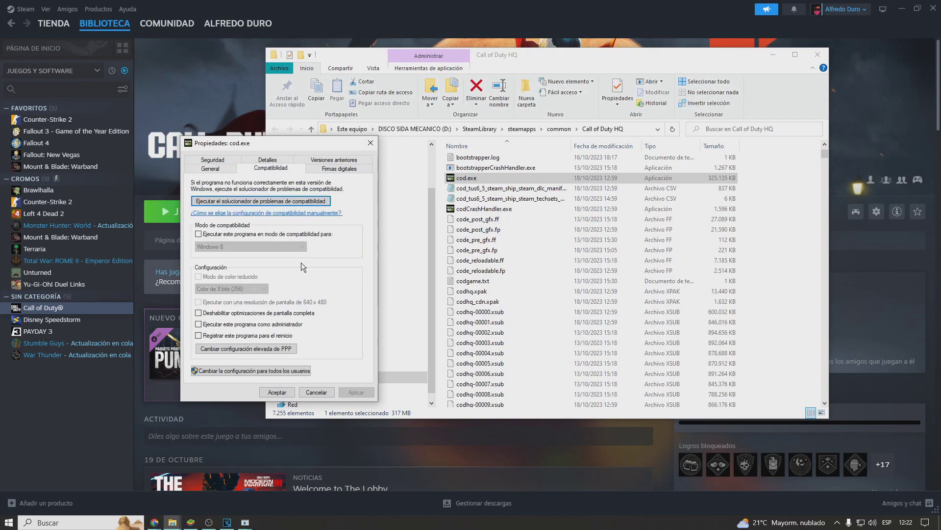
click(199, 233)
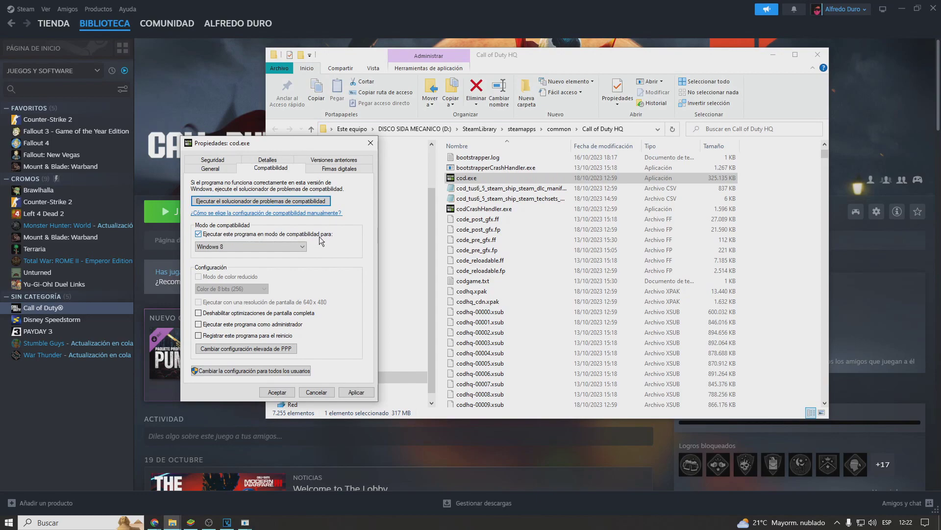
click(292, 247)
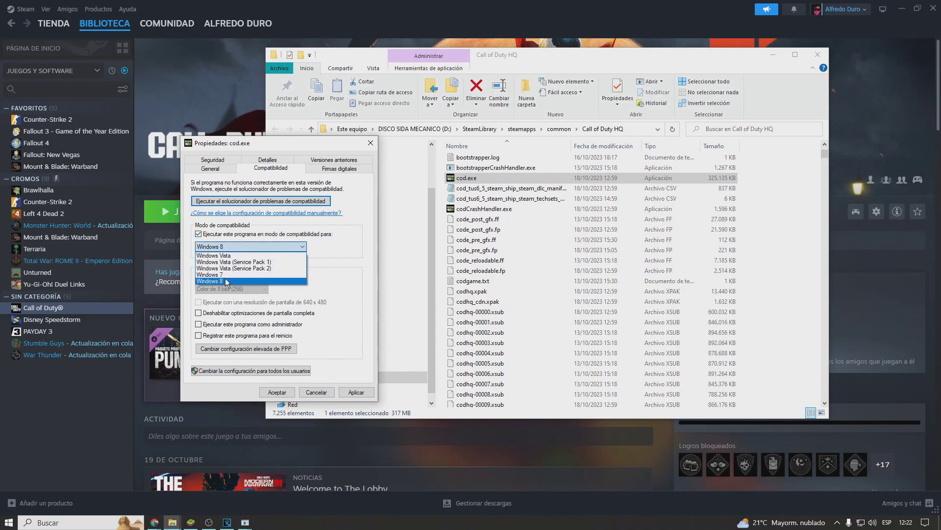
click(244, 280)
click(198, 234)
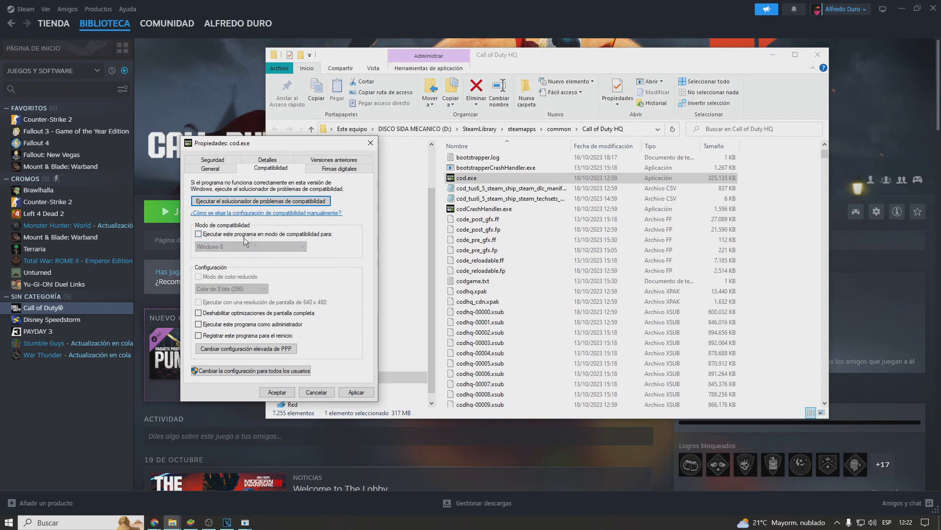
click(213, 160)
click(370, 143)
Step: Try to set cod.exe to run as administrator in its compatibility properties
right_click(475, 181)
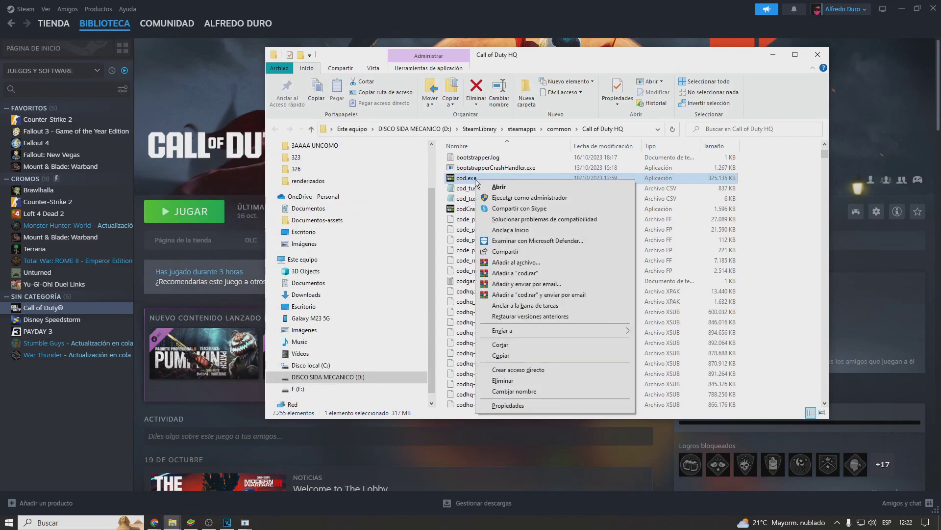
click(508, 405)
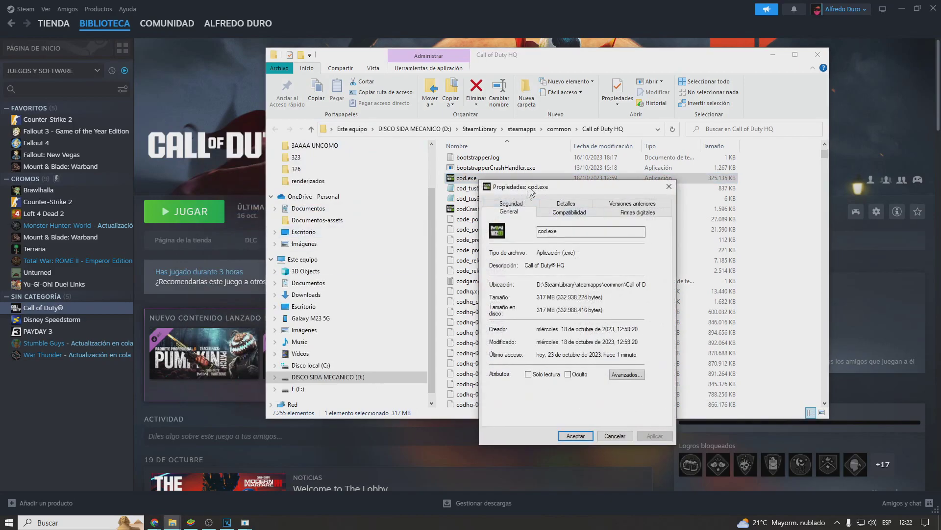
drag(528, 191, 136, 142)
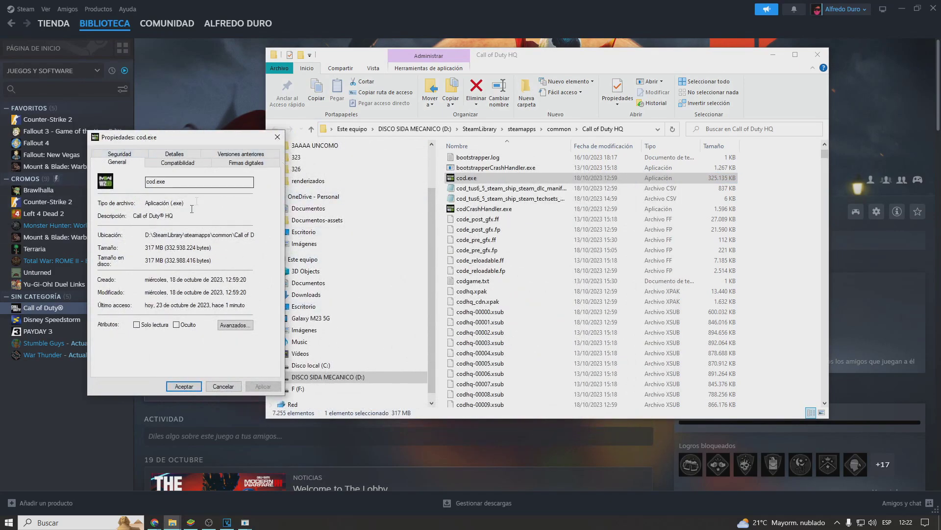
click(208, 162)
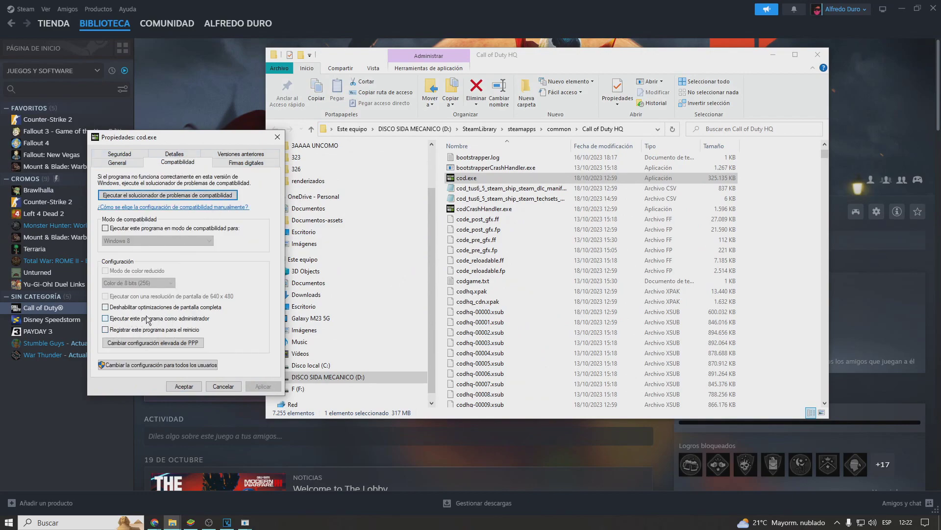
click(106, 318)
click(278, 138)
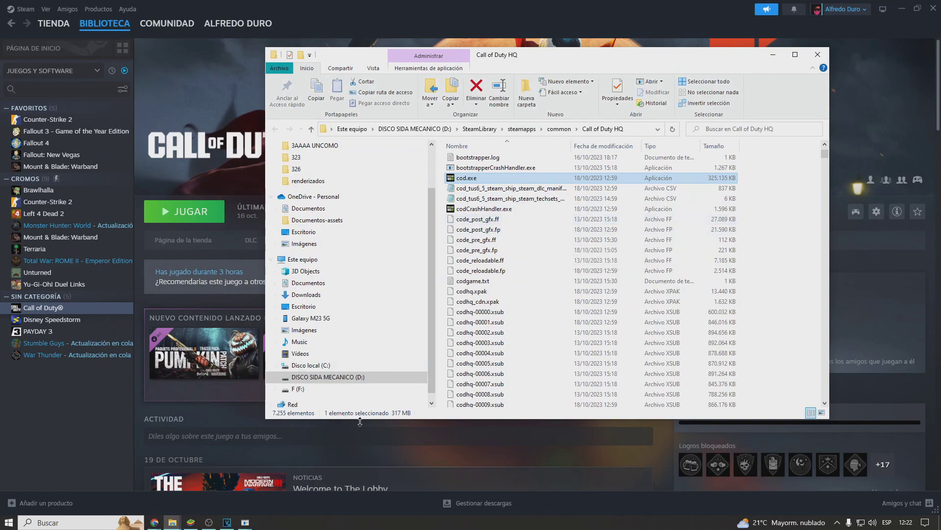
Step: Search Windows for "windo" and open the Protección antivirus y contra amenazas page in Windows Security
click(76, 523)
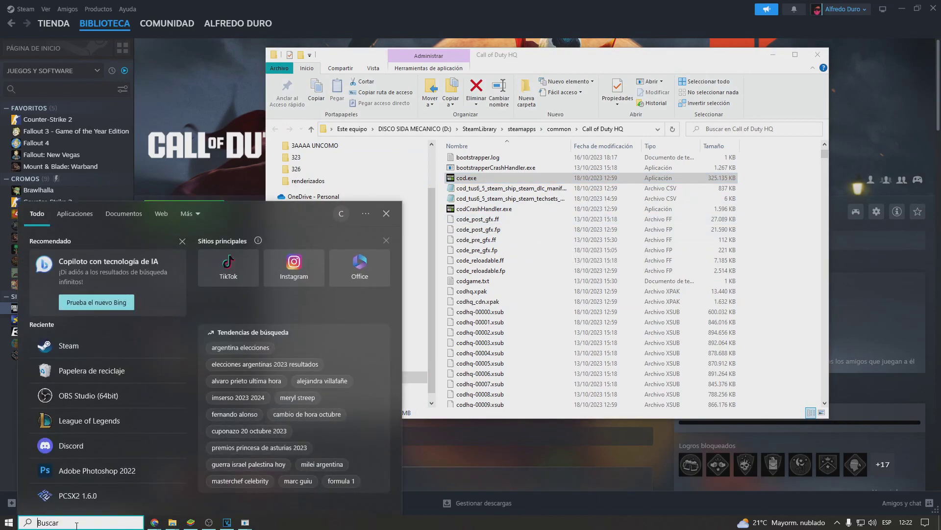
text(windo)
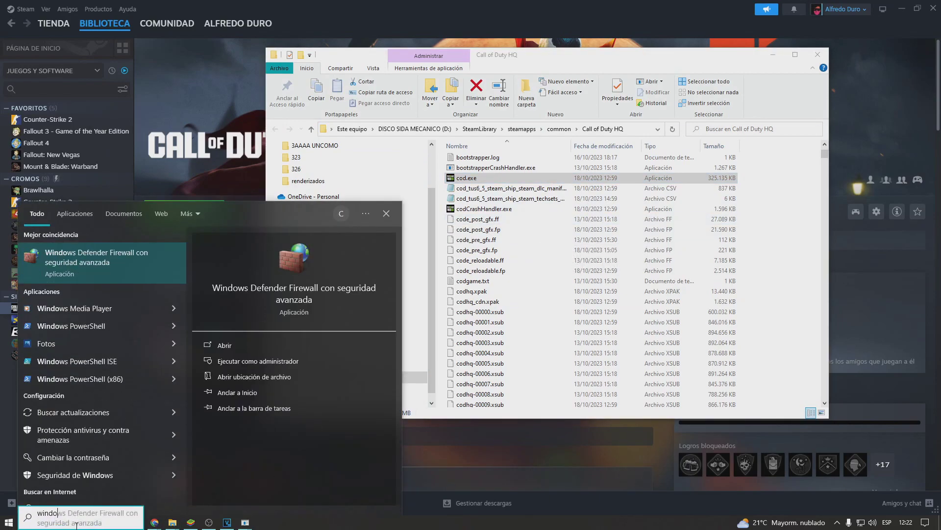
click(57, 439)
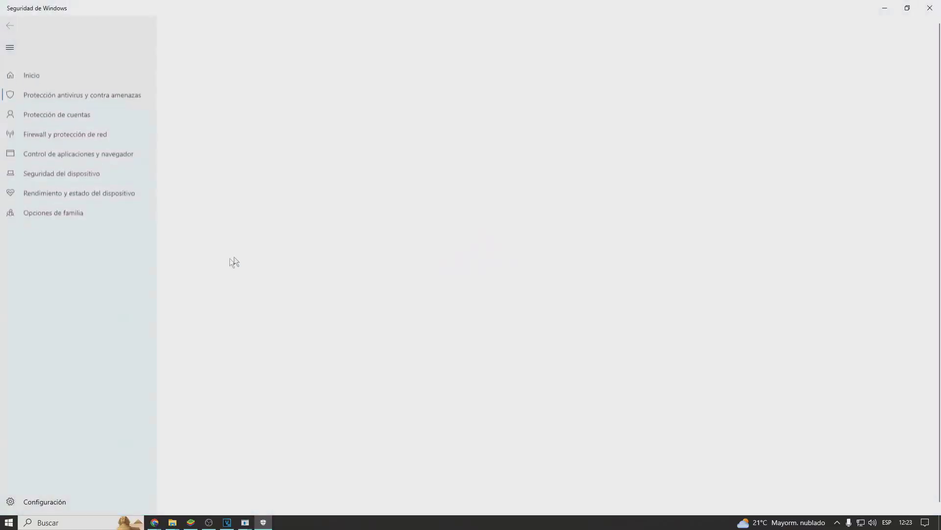
scroll(248, 251, down, 1)
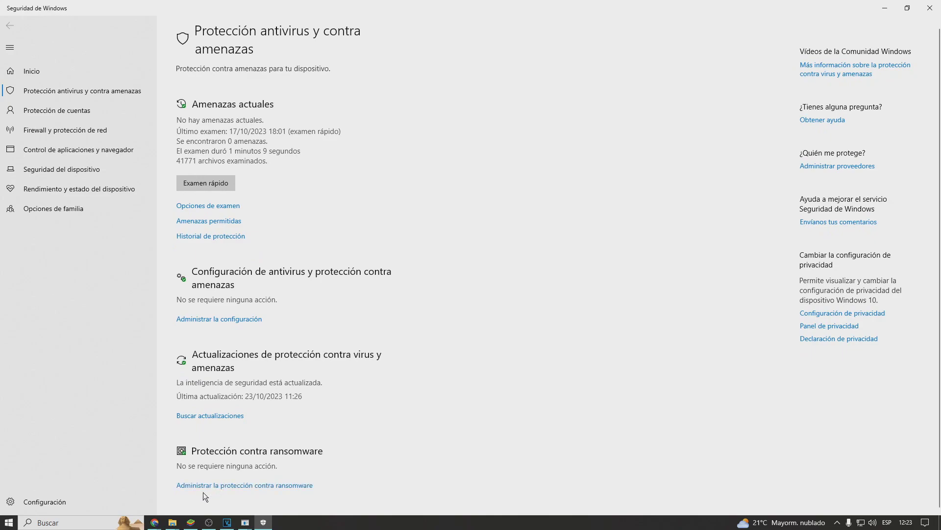
Step: Open the ransomware protection settings and review the list of apps allowed through controlled folder access
click(244, 485)
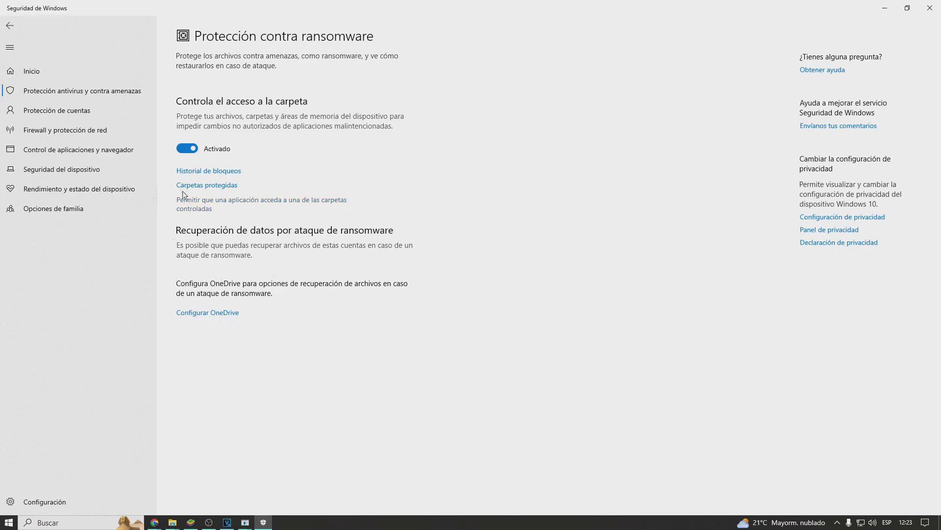
click(311, 206)
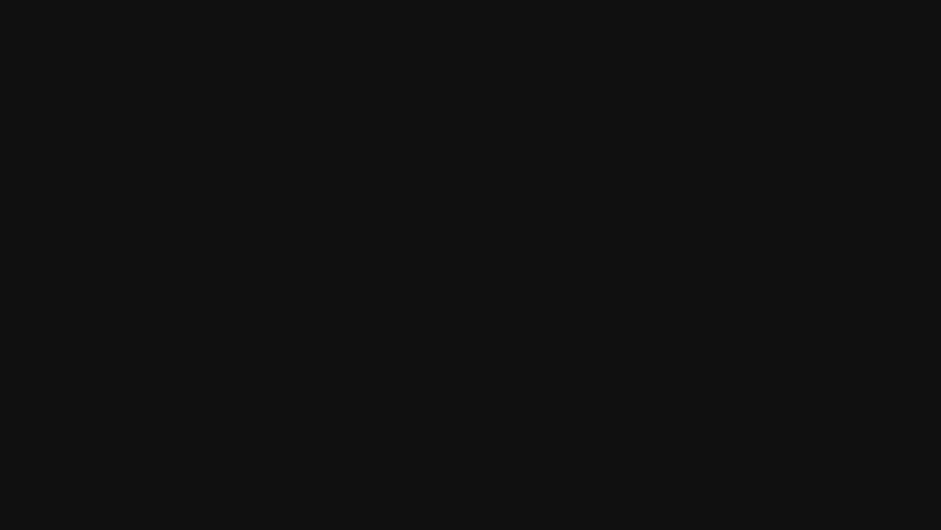
click(459, 294)
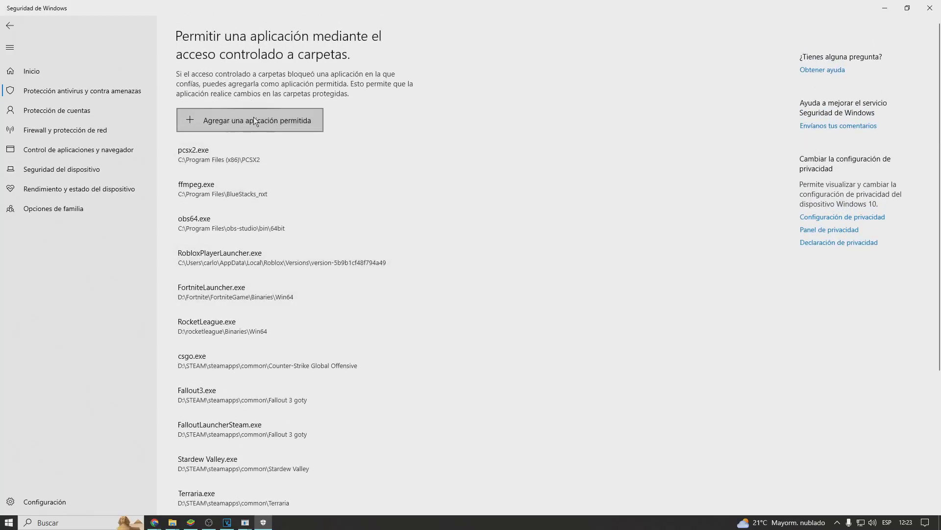
scroll(239, 260, down, 5)
scroll(261, 372, up, 5)
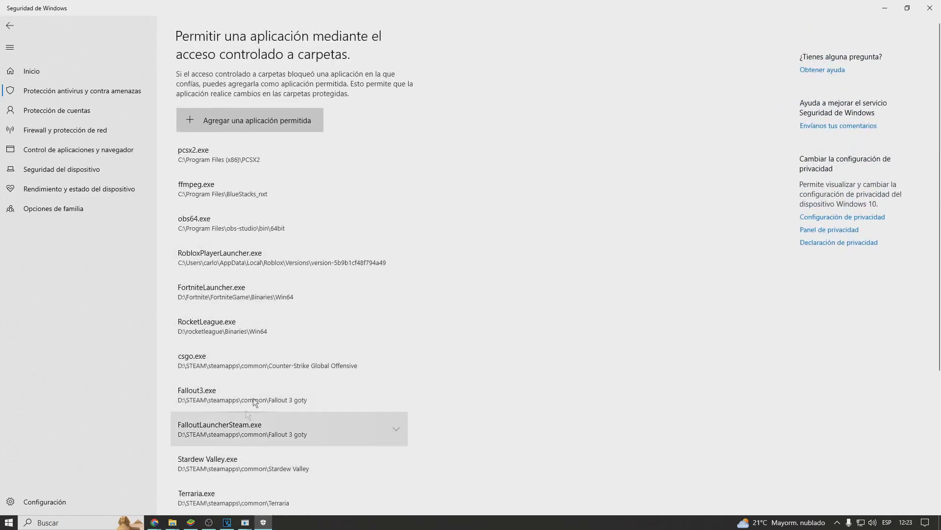
scroll(273, 445, down, 5)
scroll(277, 443, up, 5)
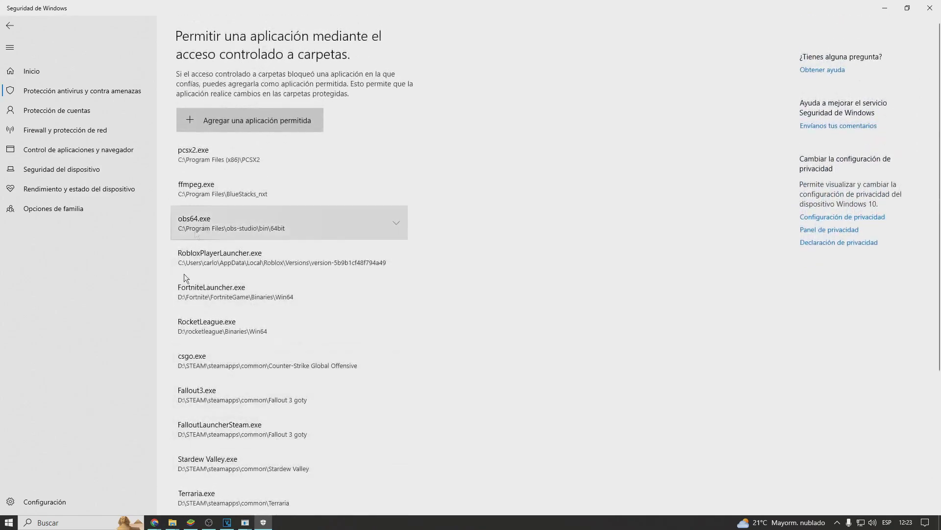
Step: Start adding an allowed app by browsing all applications, and copy the Call of Duty HQ folder path from File Explorer
click(260, 126)
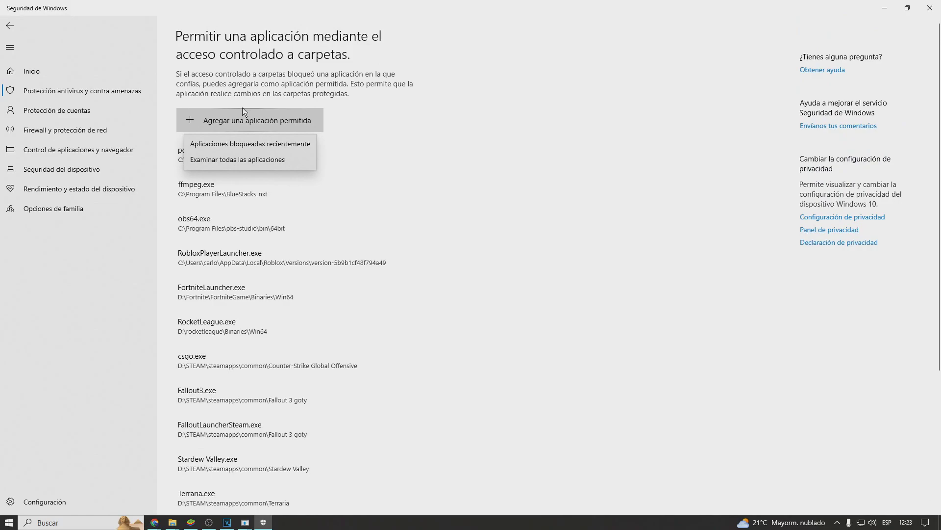
click(233, 163)
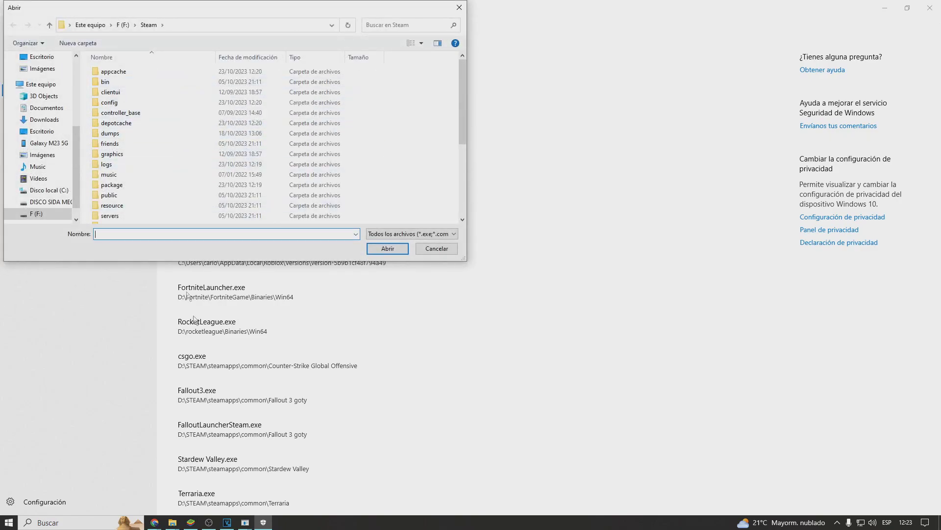
mouse_move(172, 522)
click(254, 483)
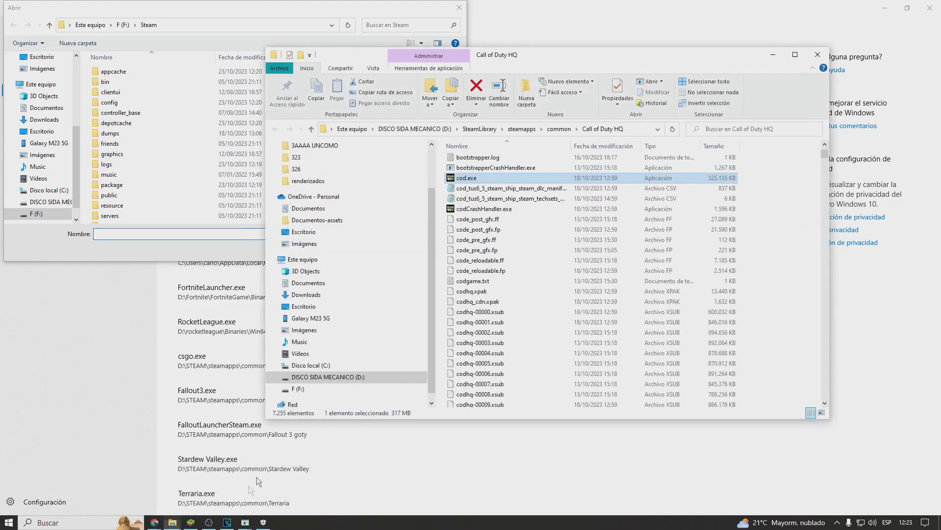
drag(537, 64, 680, 69)
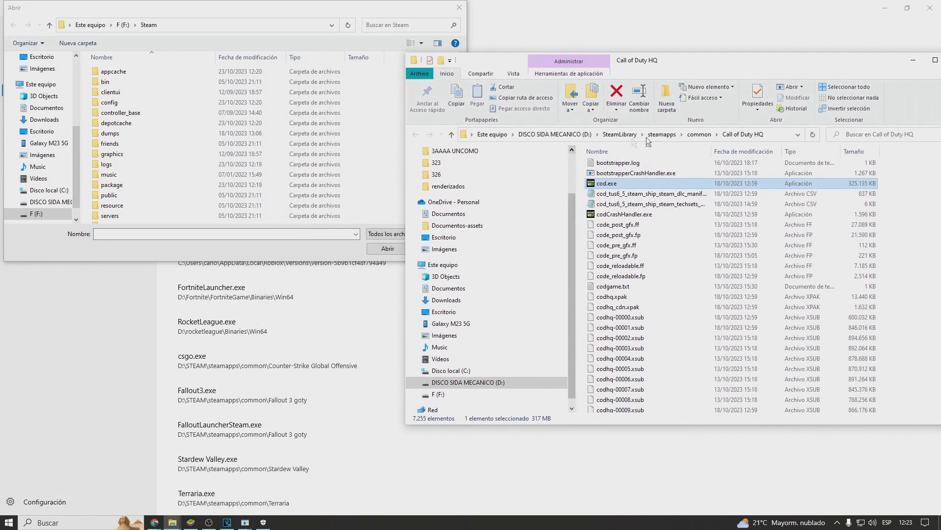
click(760, 133)
key(ctrl+c)
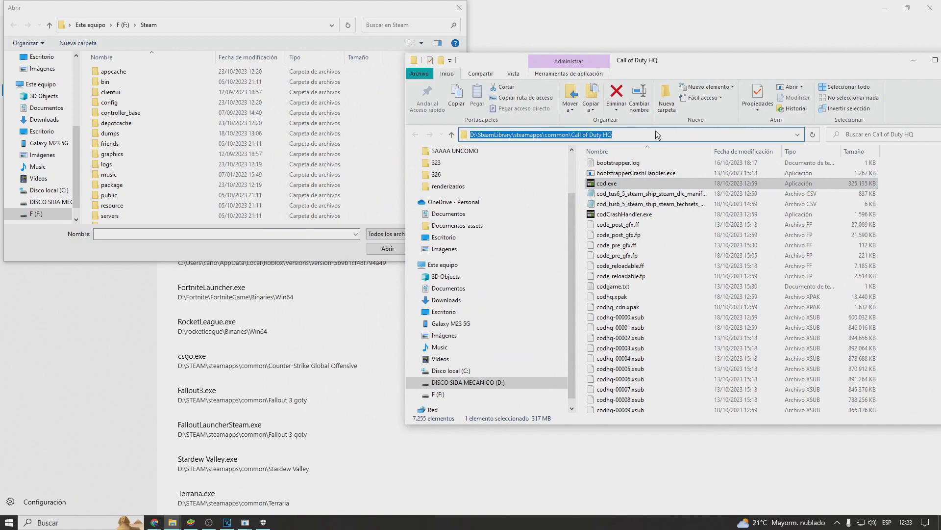
Step: Go to D:\SteamLibrary\steamapps\common\Call of Duty HQ in the file dialog and add cod.exe as an allowed app
click(196, 24)
key(ctrl+v)
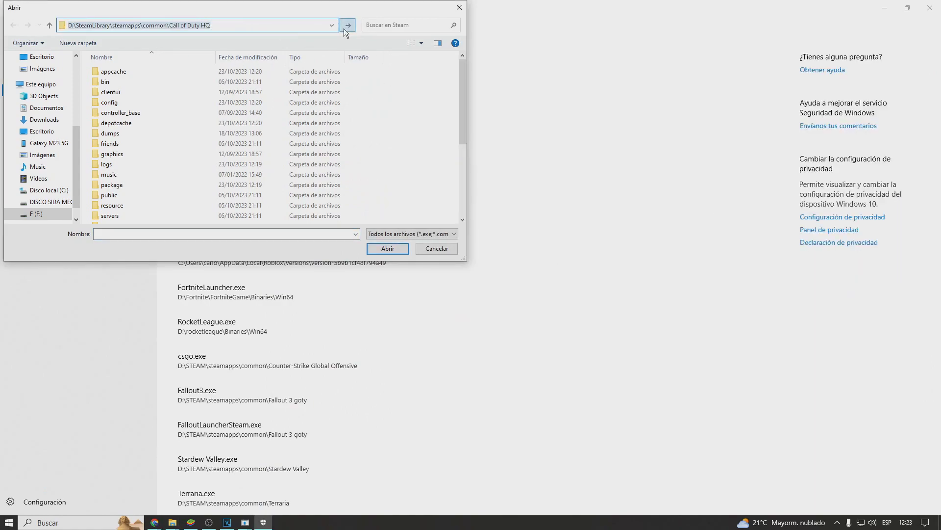
click(344, 27)
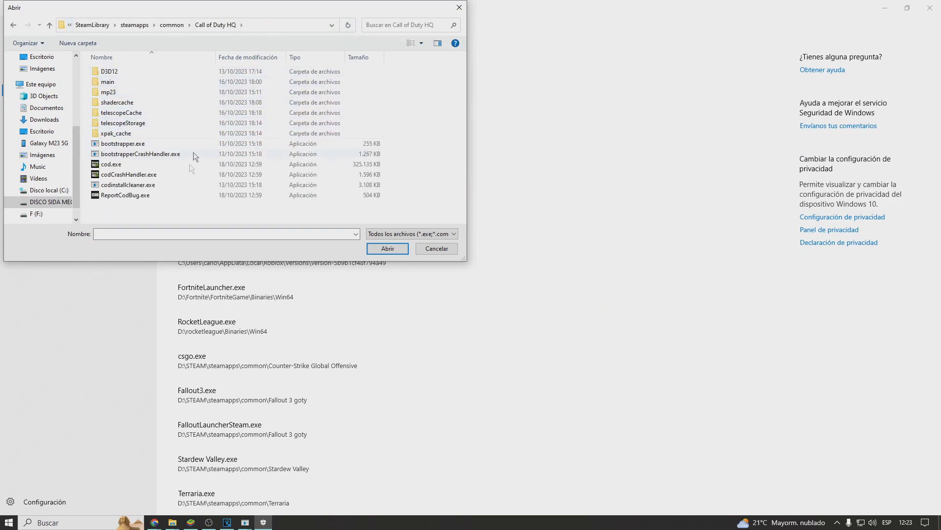
click(131, 166)
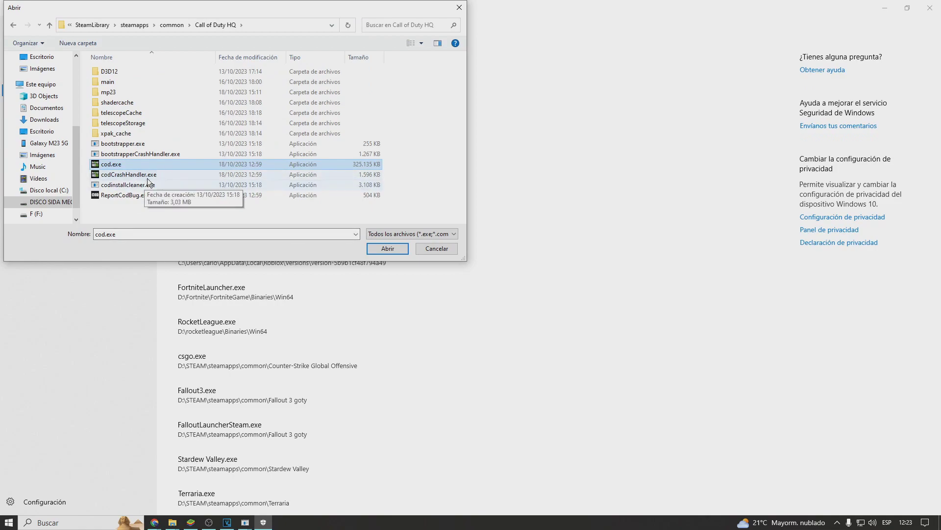
click(392, 250)
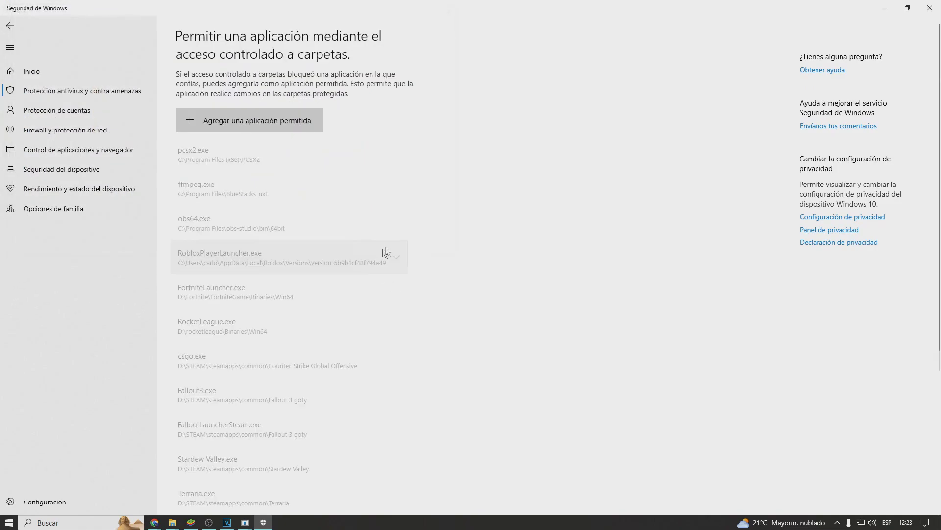
scroll(225, 290, down, 5)
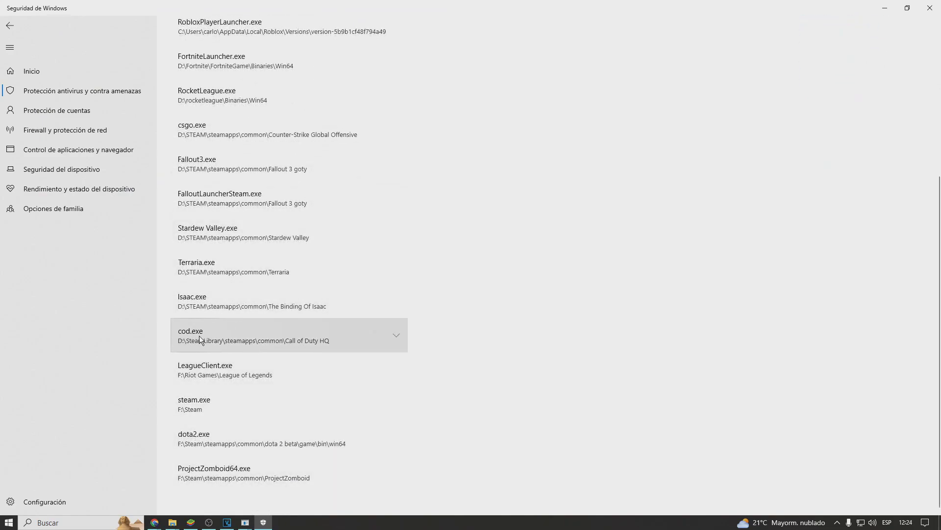
Step: Close Windows Security and launch Call of Duty from the Steam library
click(930, 8)
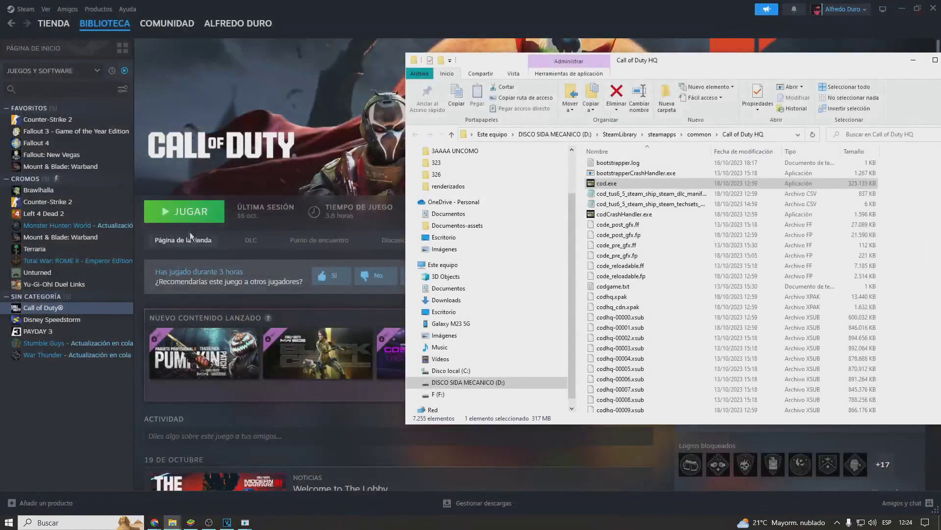
click(189, 211)
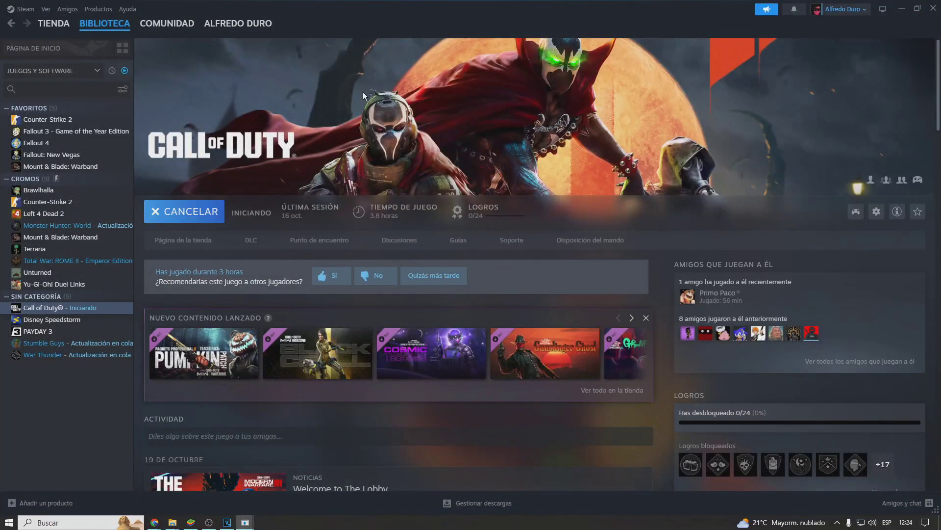